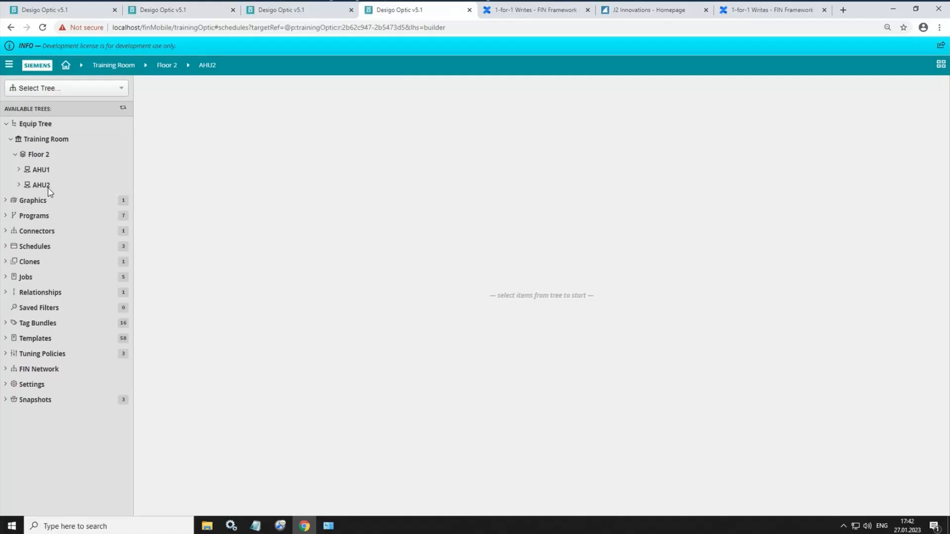
Open AHU2's "AHU 2 Normal Working" schedule for editing in the Schedules app and expand it to the large weekly view
left_click(39, 185)
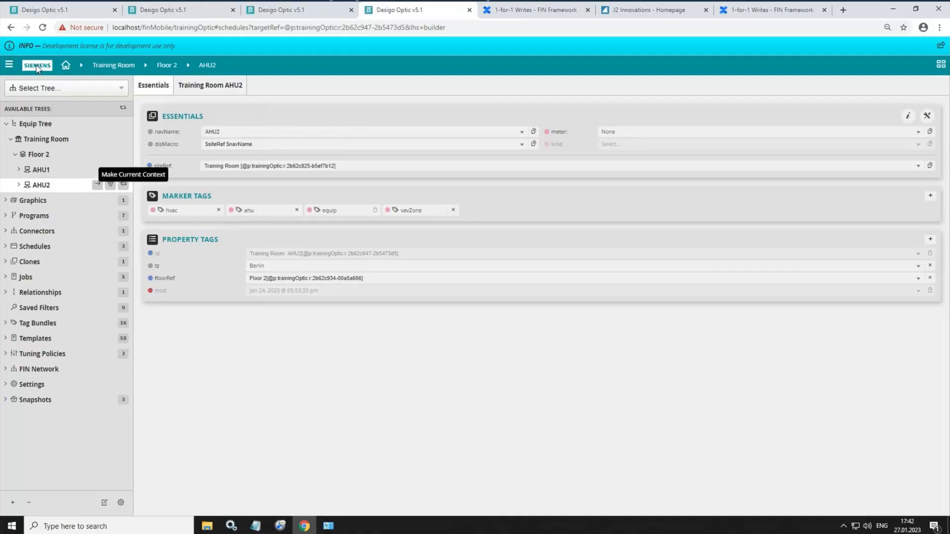
left_click(14, 69)
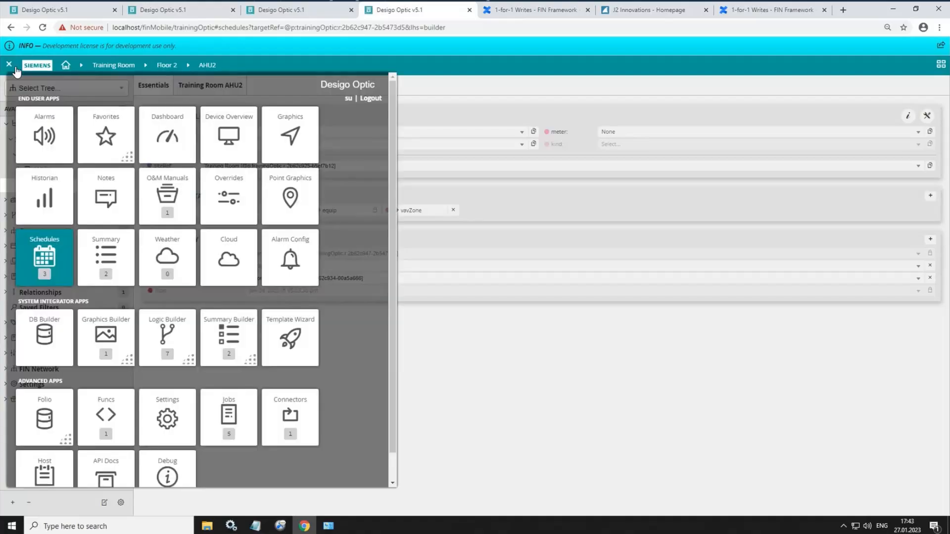
left_click(40, 260)
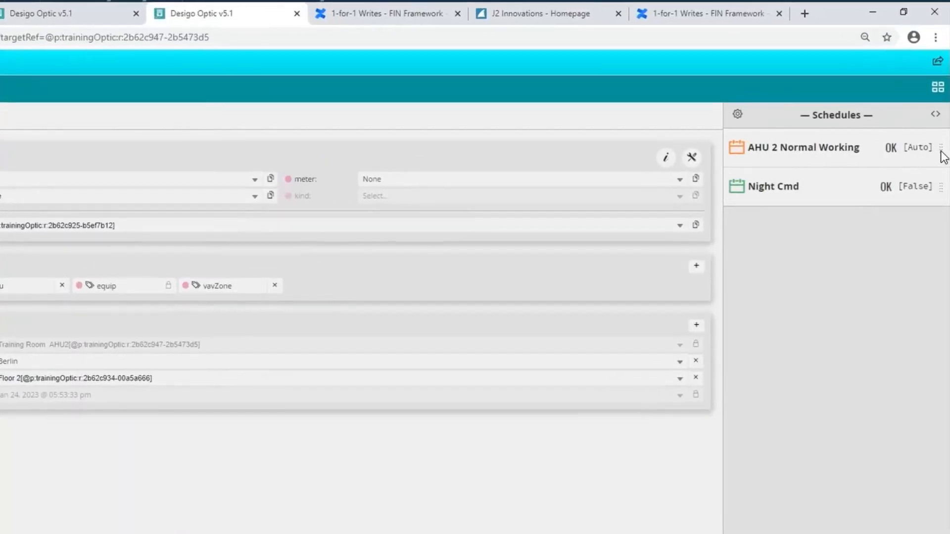
left_click(940, 149)
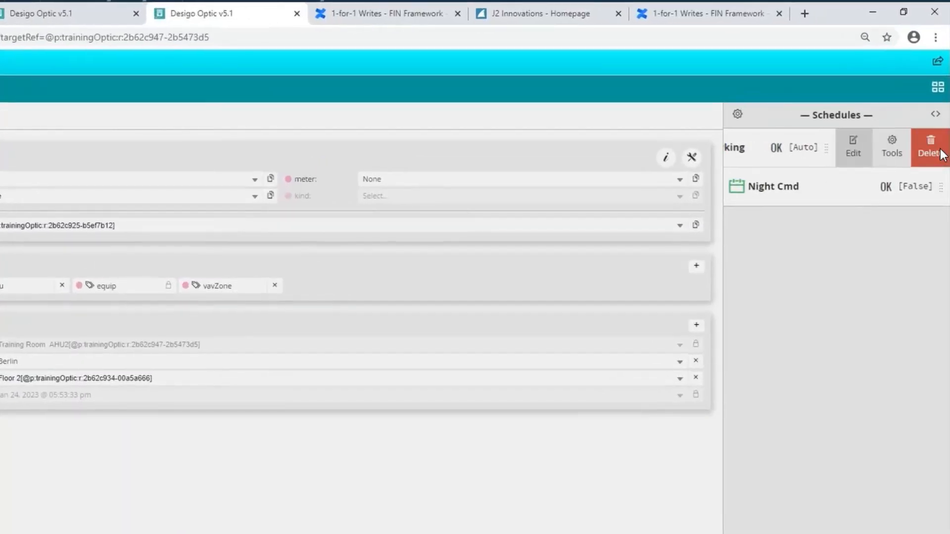
left_click(853, 149)
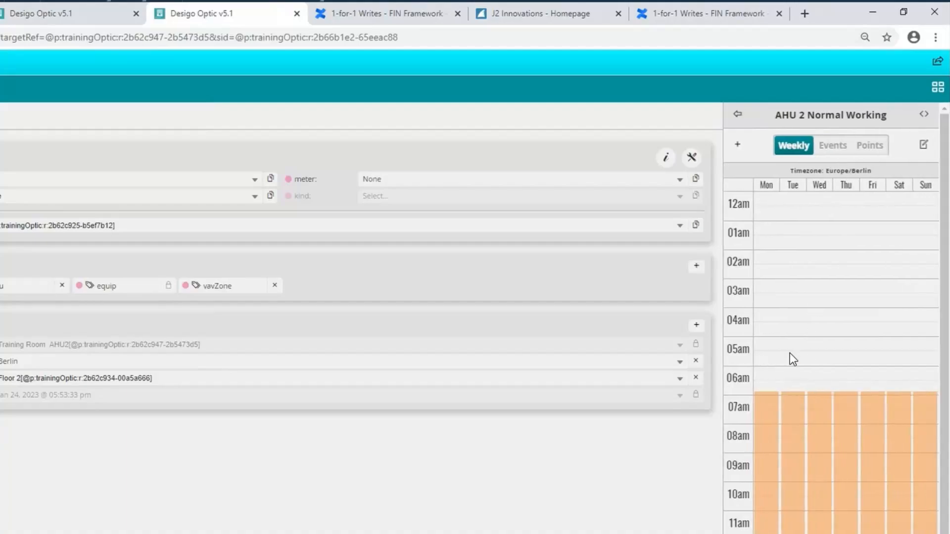
left_click(924, 116)
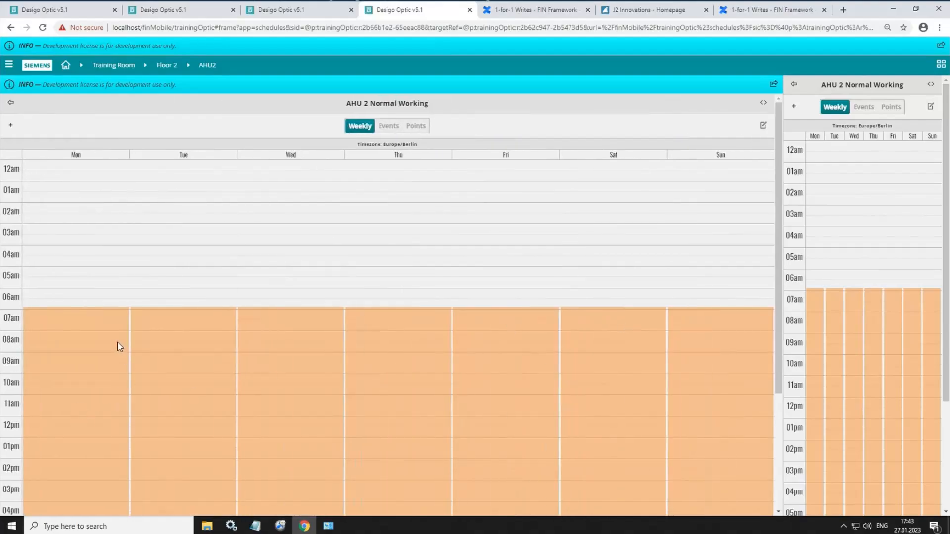
Adjust the Saturday event to run from 09:59 am to 05:00 pm and apply the change
left_click(618, 336)
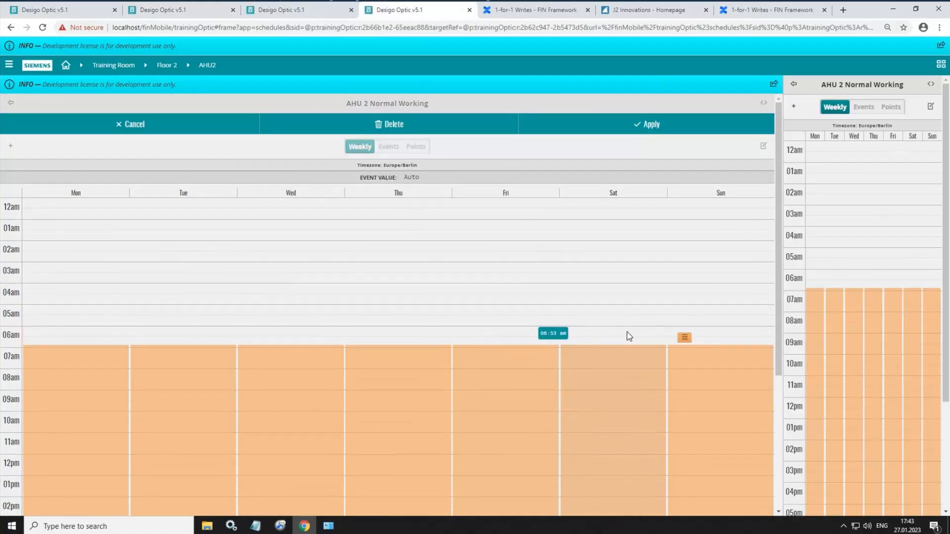
left_click_drag(686, 339, 669, 404)
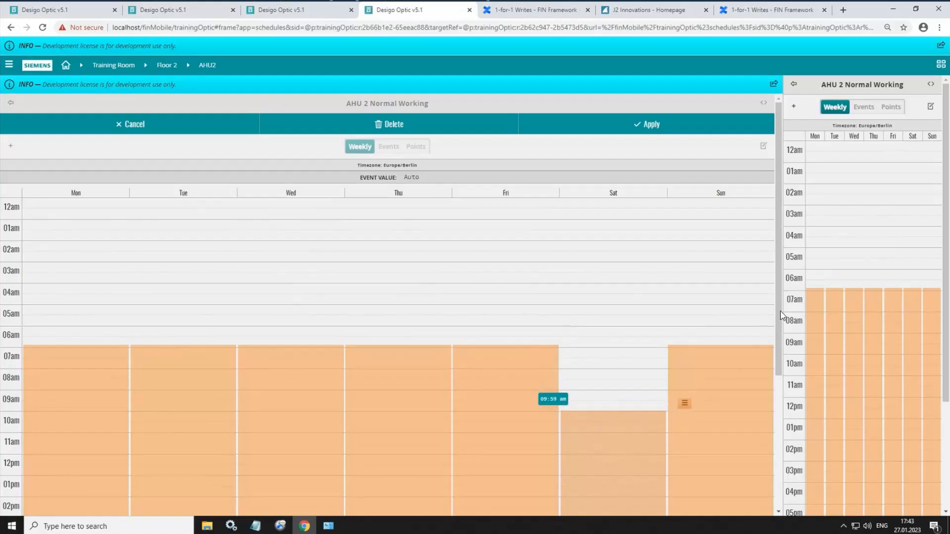
left_click_drag(779, 315, 789, 461)
left_click_drag(685, 407, 686, 364)
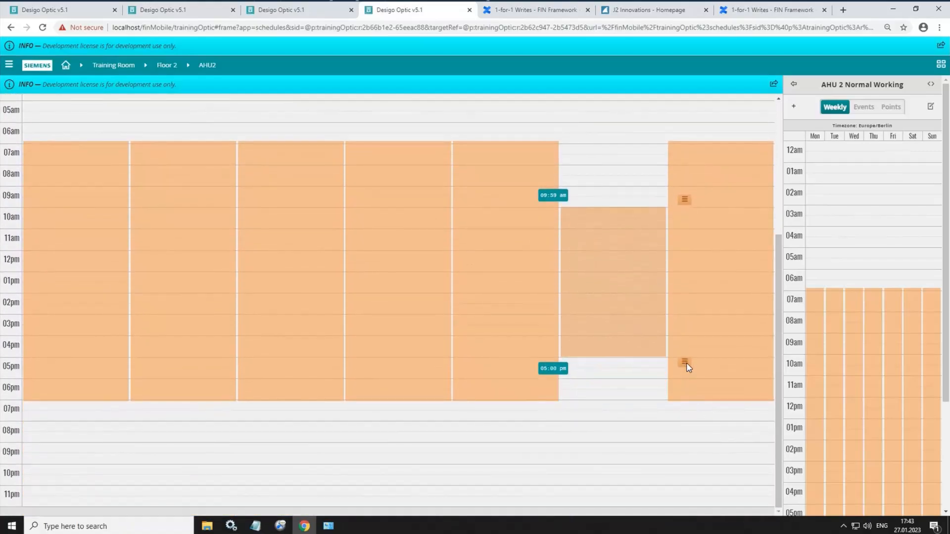
left_click_drag(777, 319, 782, 148)
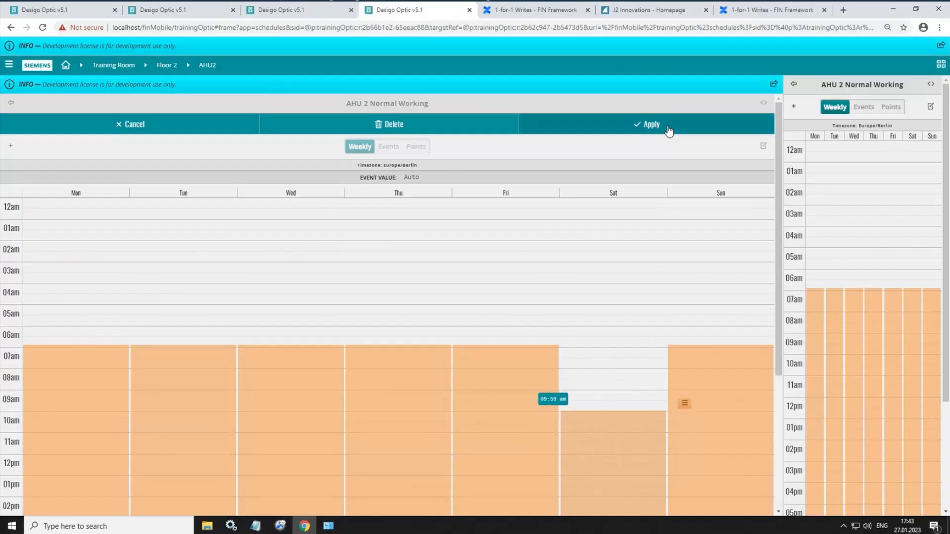
left_click(669, 128)
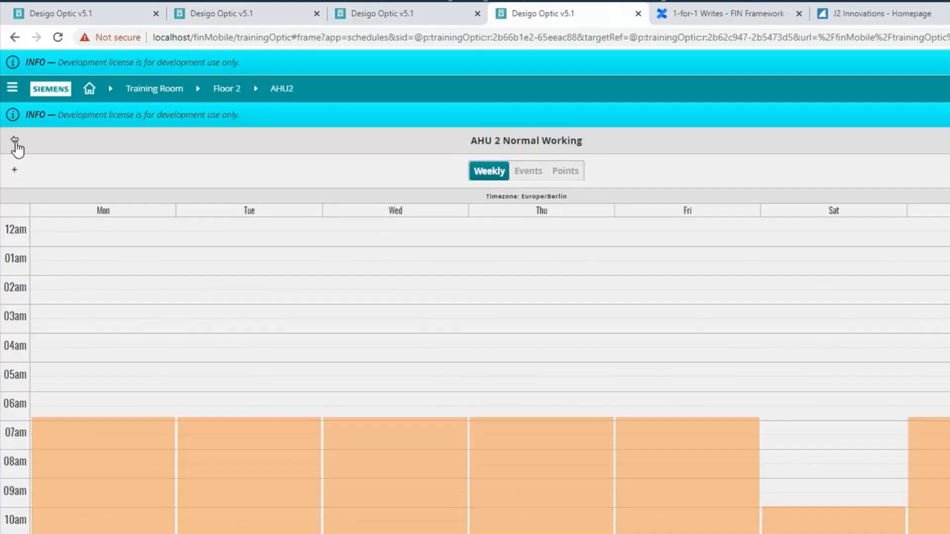
Return to the schedule list and start the Duplicate Schedule Day tool for the AHU 2 Normal Working schedule
left_click(15, 142)
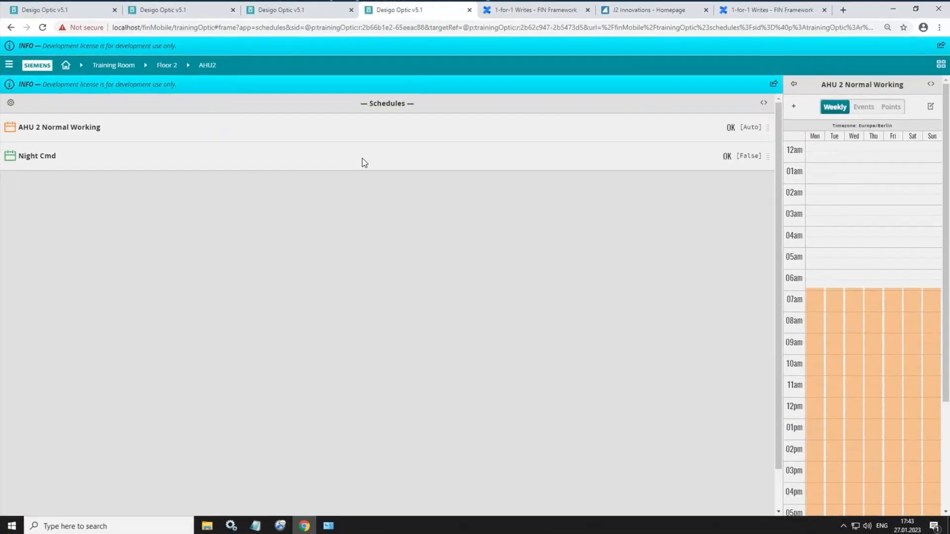
left_click(778, 129)
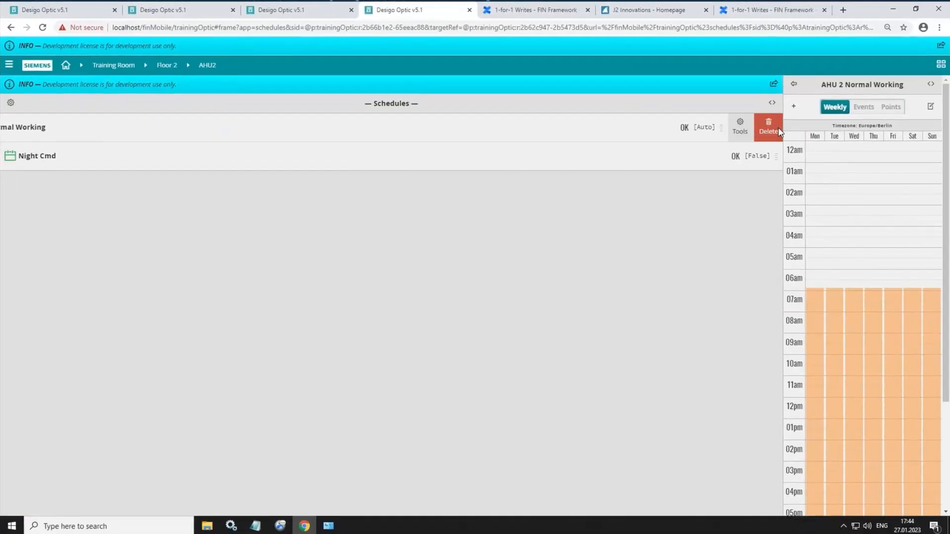
left_click(740, 128)
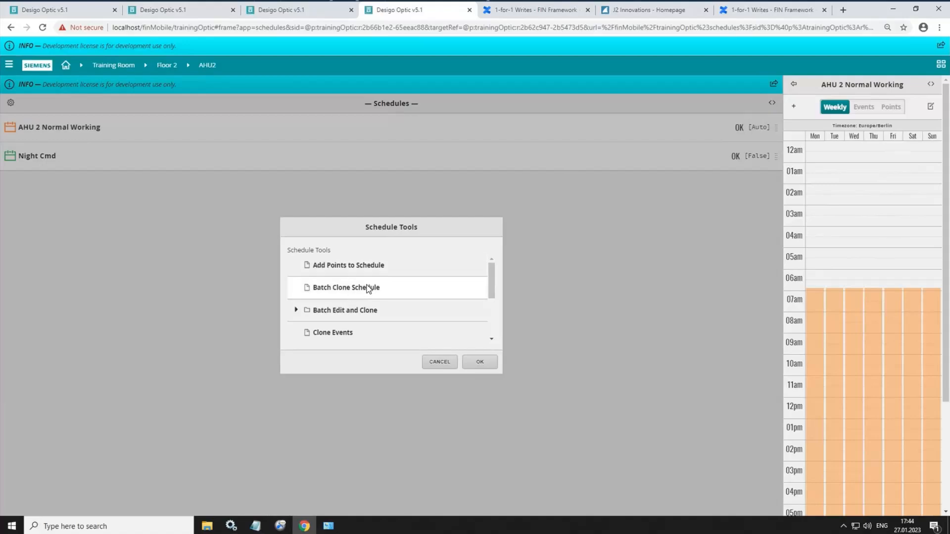
left_click(387, 319)
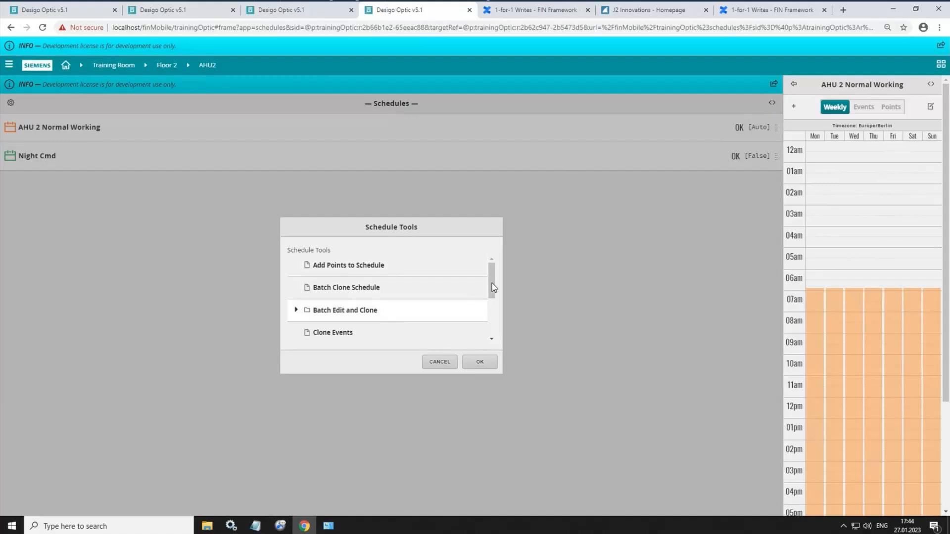
scroll(492, 304, "down", 3)
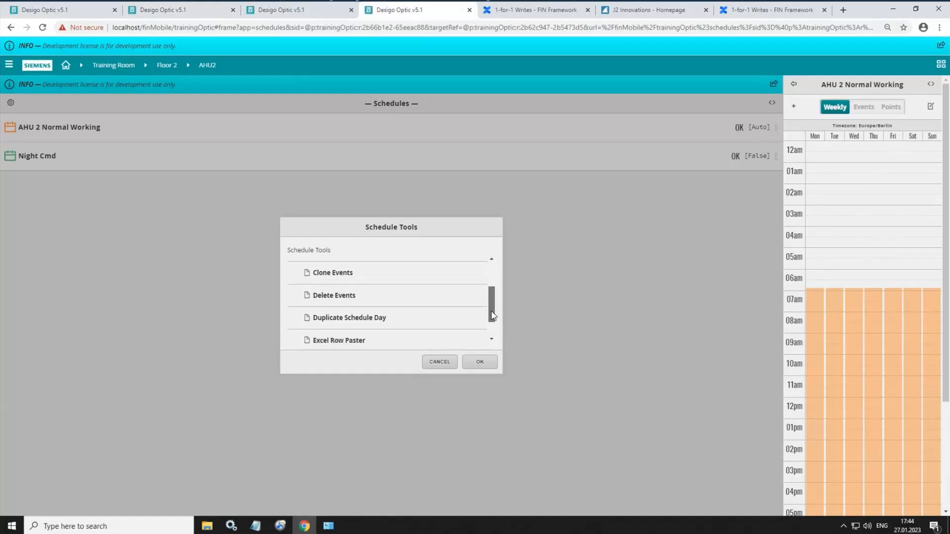
left_click(381, 309)
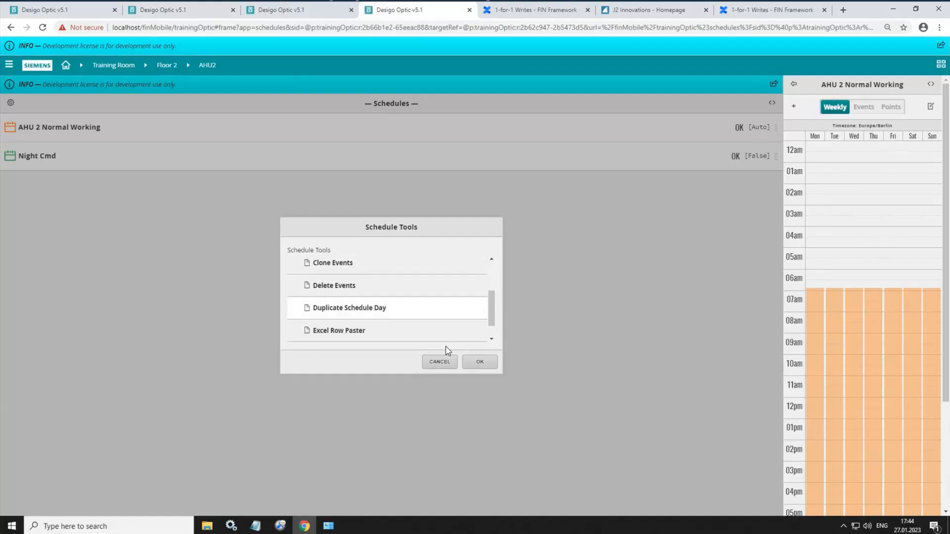
left_click(481, 363)
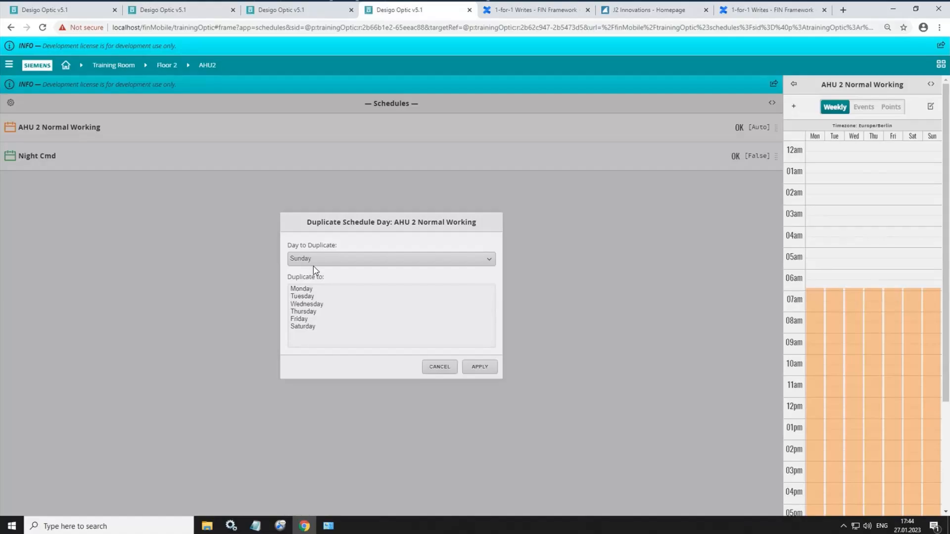
Duplicate the Saturday schedule to Sunday
left_click(297, 259)
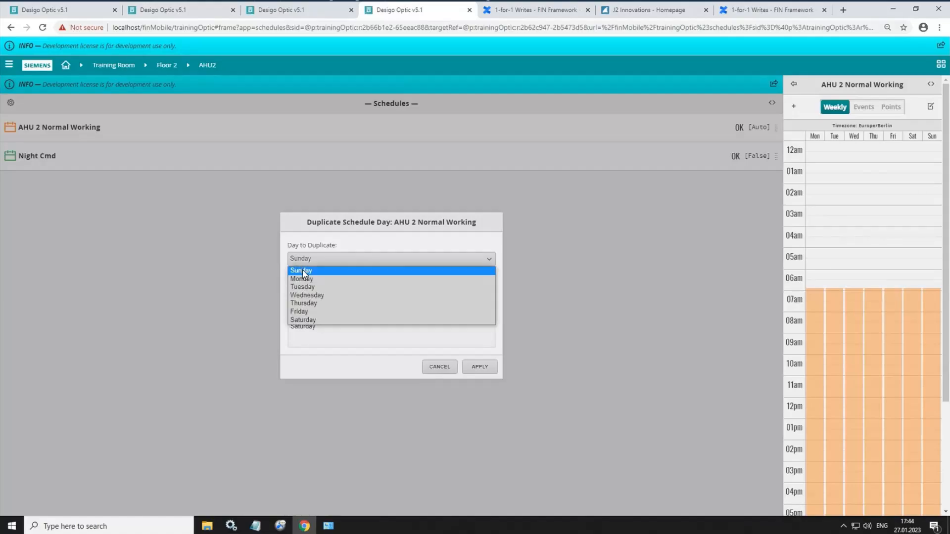
left_click(307, 320)
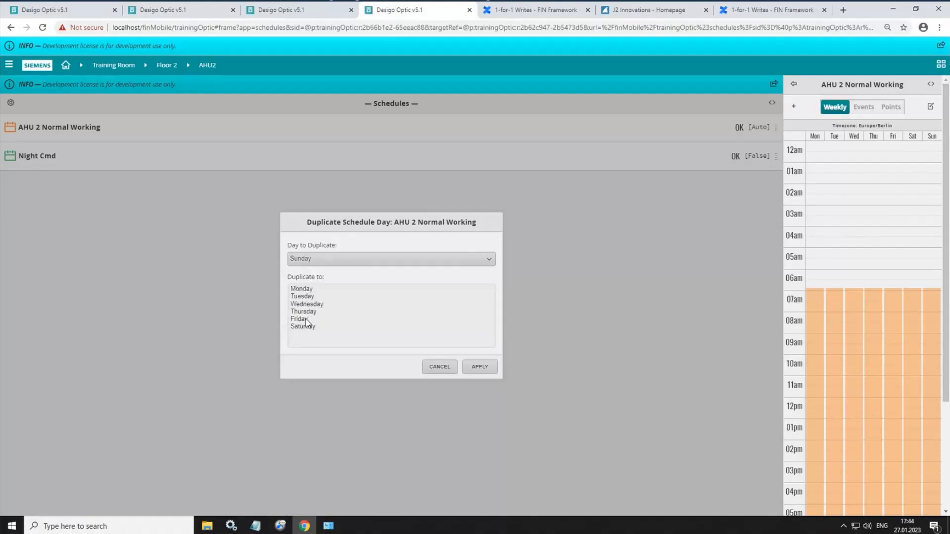
left_click(305, 290)
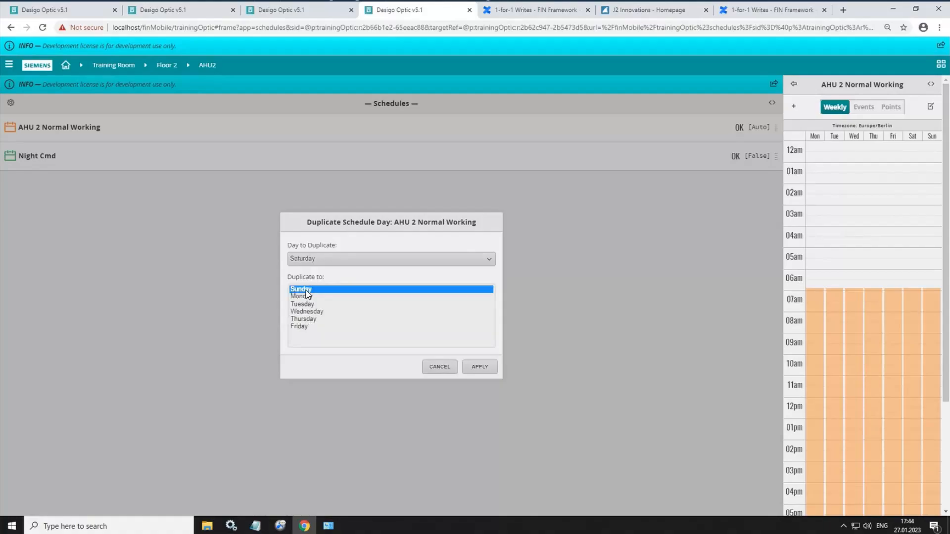
left_click(480, 368)
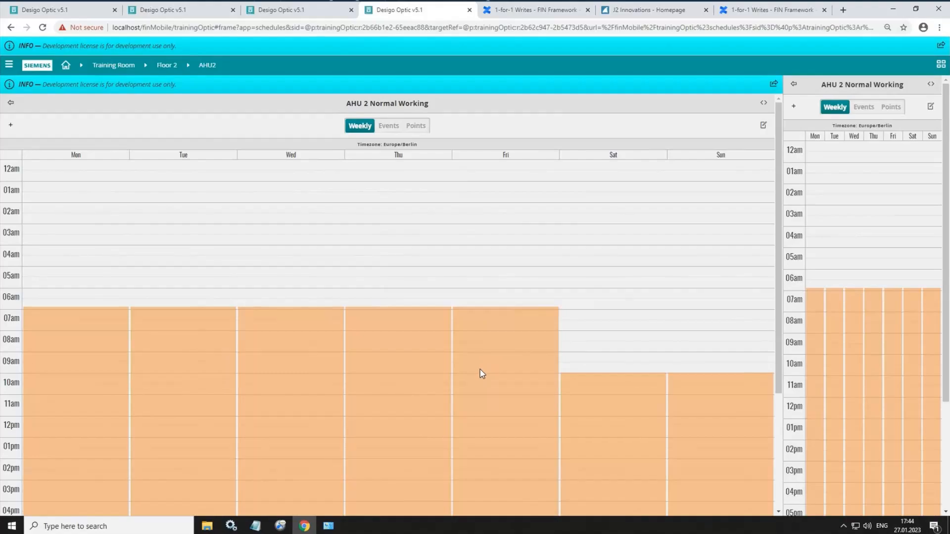
Hide the side panel and create a new schedule event named "Christmas Day" with the event value Off
left_click(941, 64)
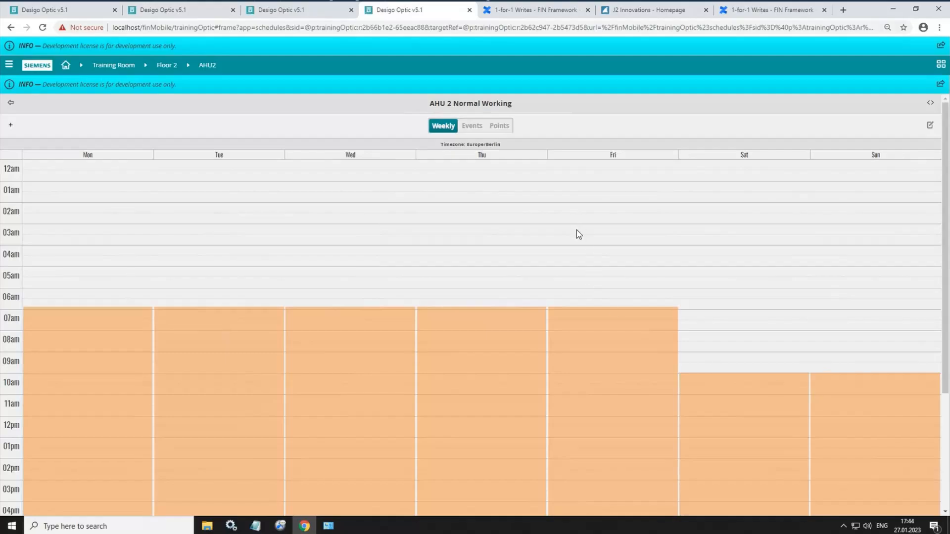
left_click(472, 127)
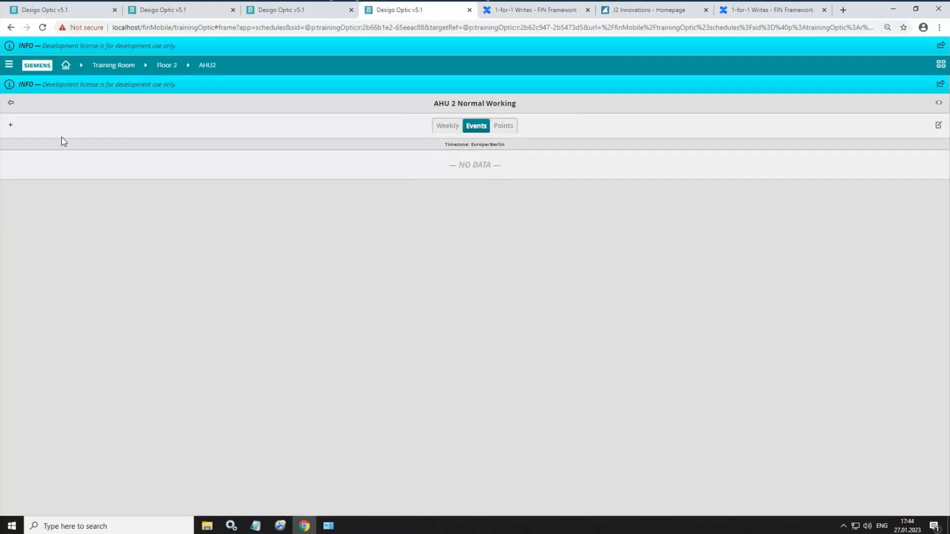
left_click(11, 127)
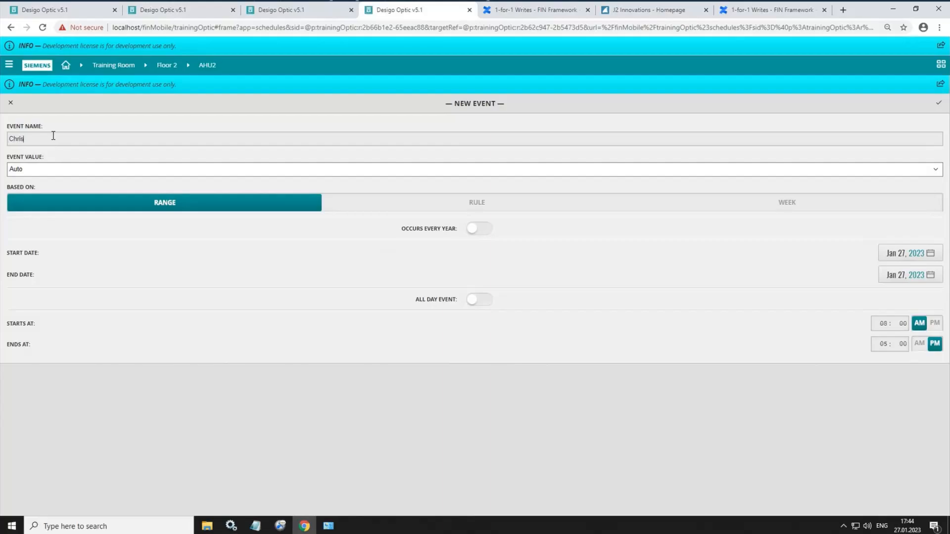
type("Christmas Day")
left_click(192, 173)
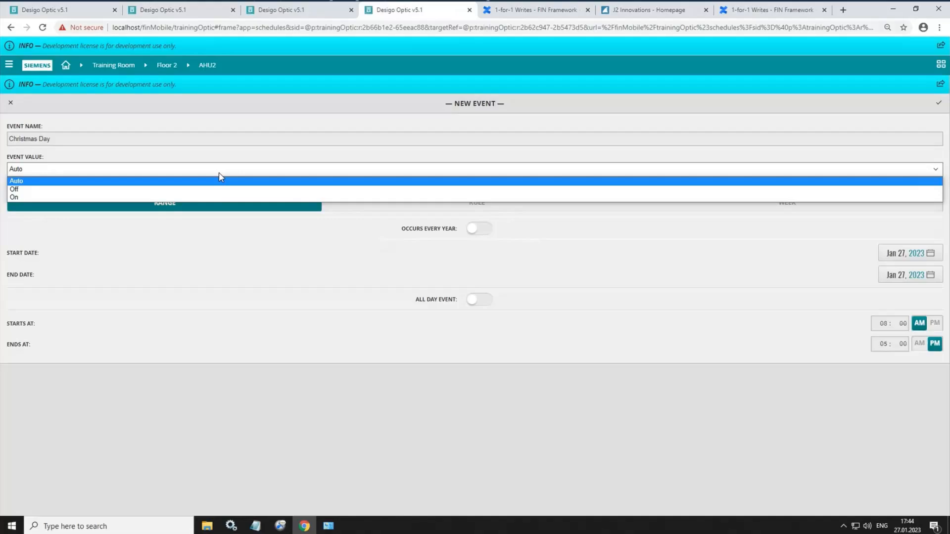
left_click(37, 191)
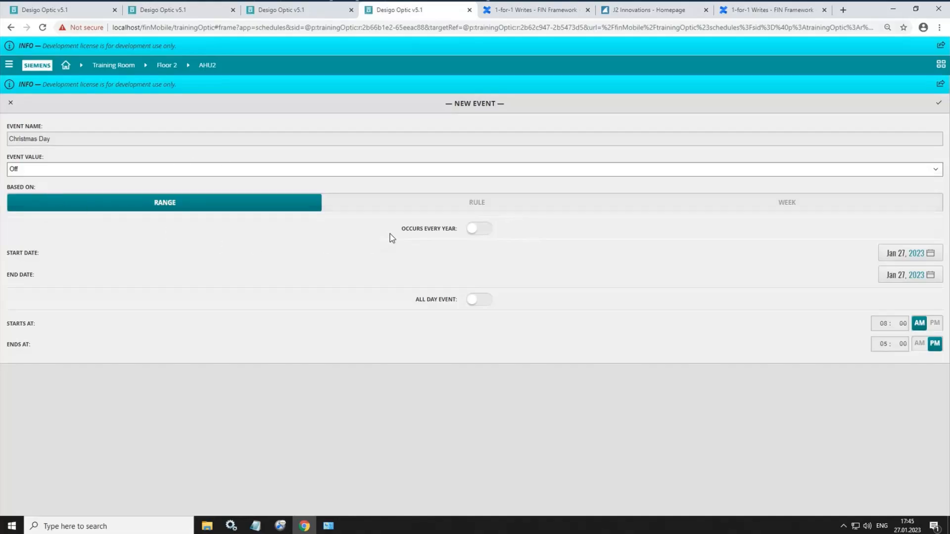
Make the Christmas Day event occur every year and set its start date to December 25
left_click(476, 236)
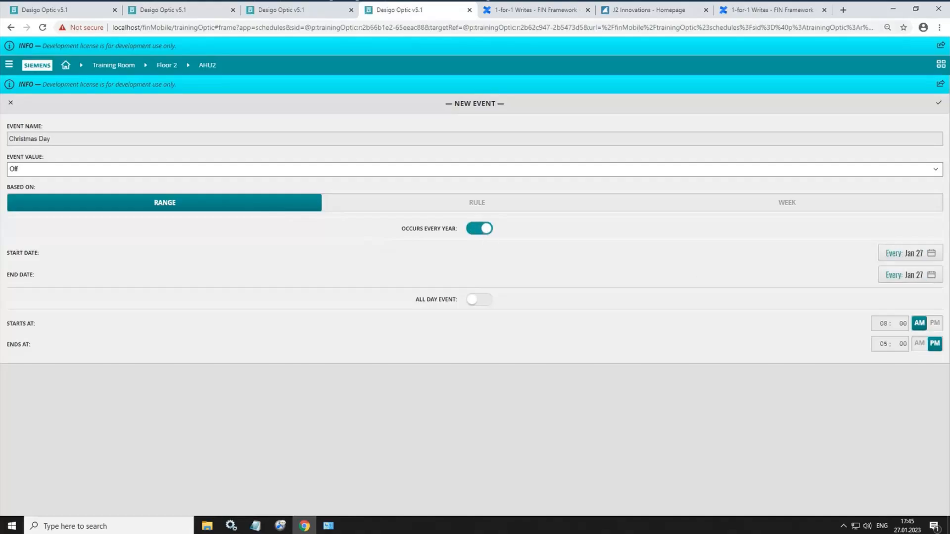
left_click(931, 255)
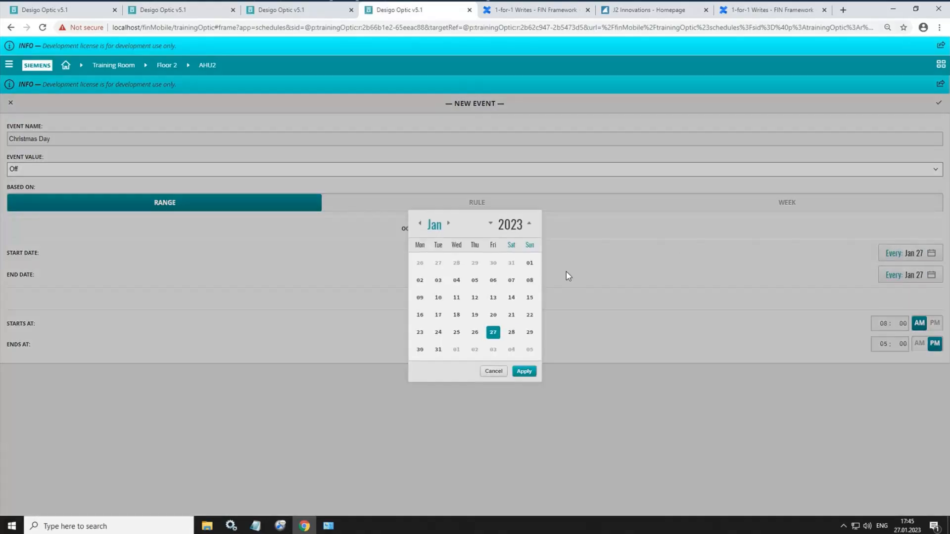
left_click(420, 224)
left_click(529, 325)
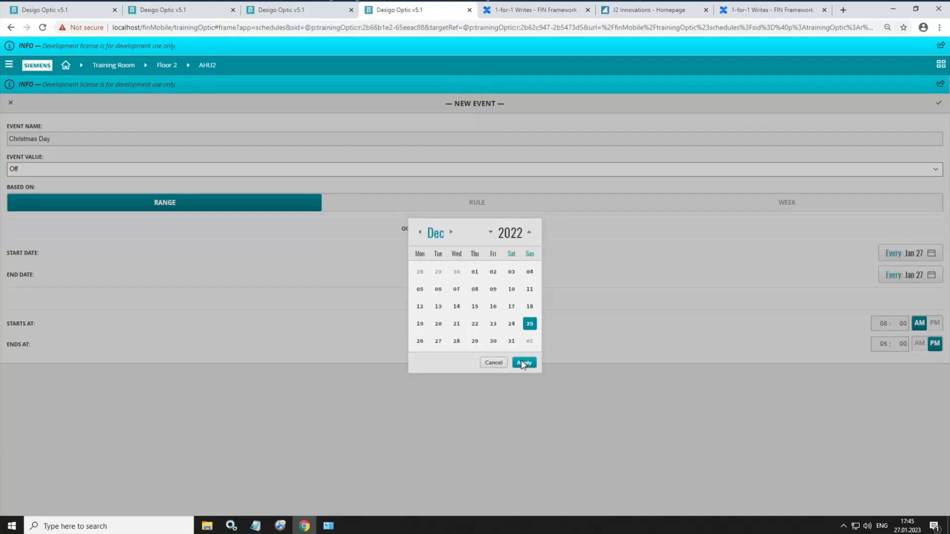
left_click(524, 363)
Set the Christmas Day event's end date to December 25 and save it as an all-day event
left_click(896, 278)
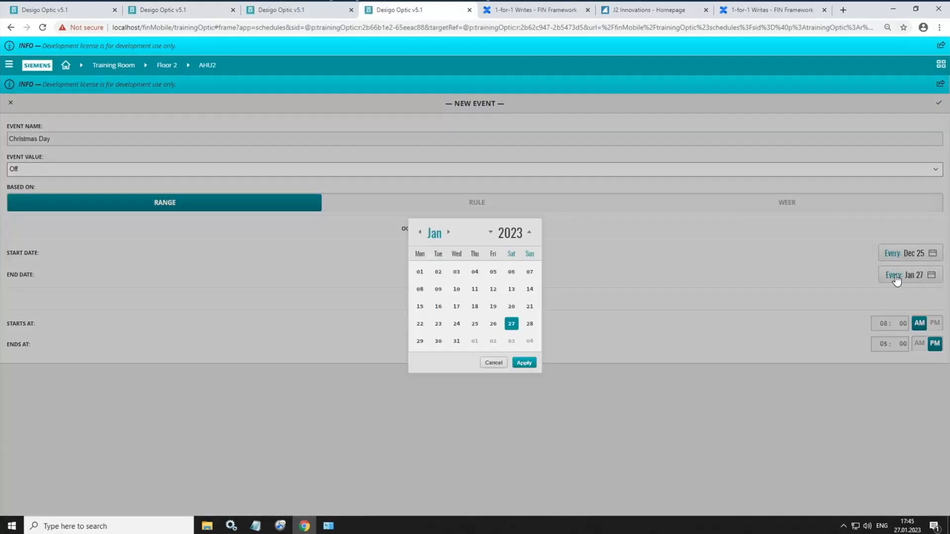
left_click(420, 223)
left_click(529, 324)
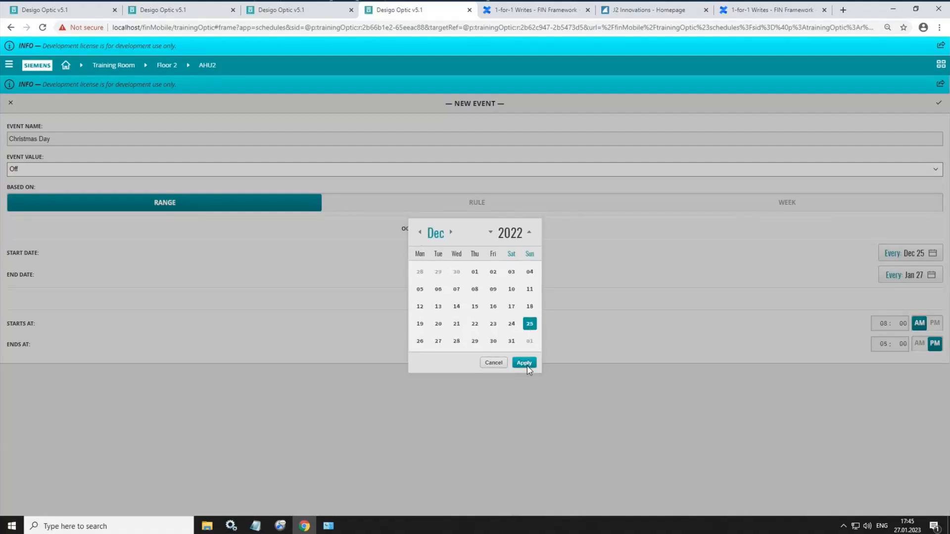
left_click(527, 364)
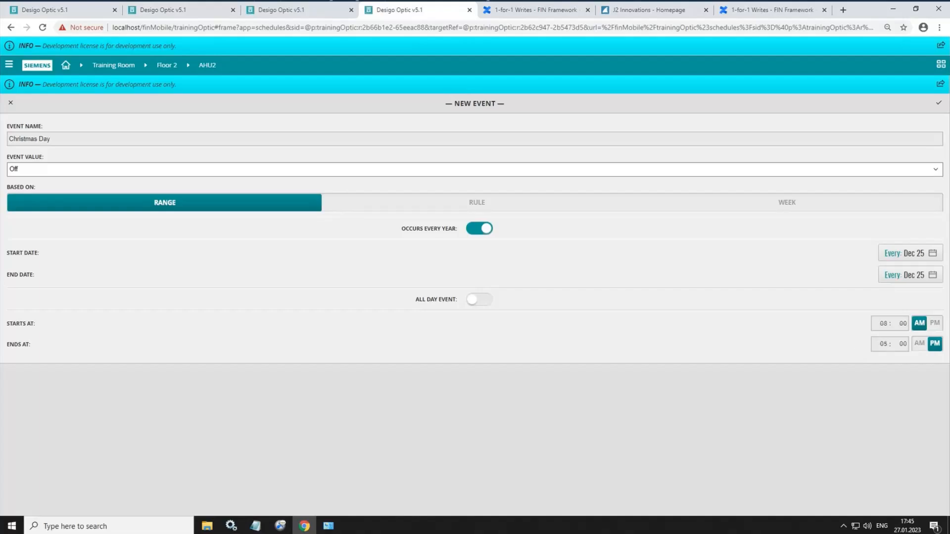
left_click(473, 302)
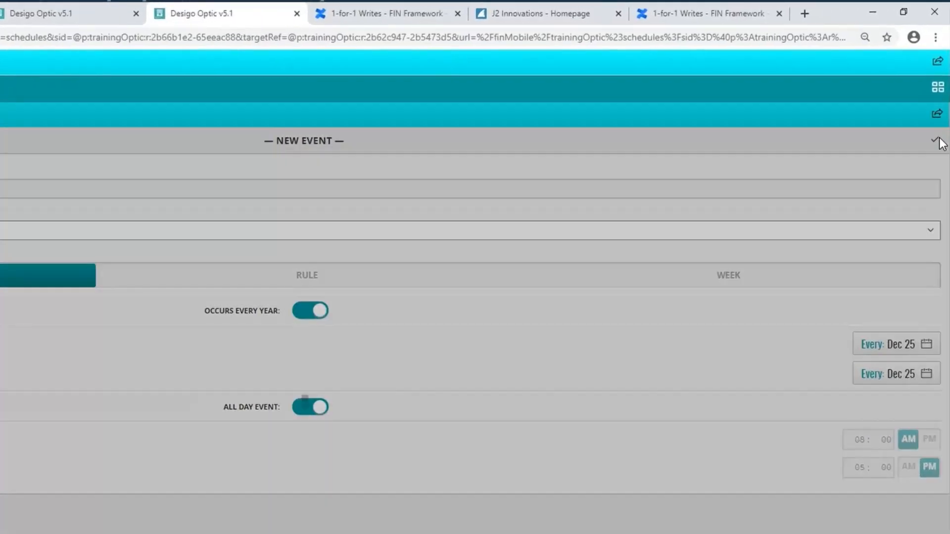
left_click(940, 142)
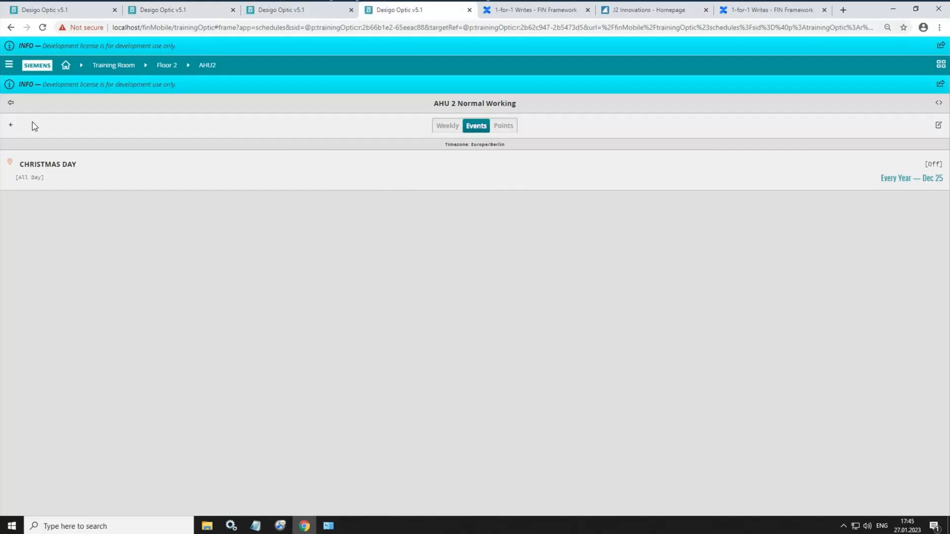
Create a new event named "Staff Meeting" based on a rule for the first Wednesday in February
left_click(11, 127)
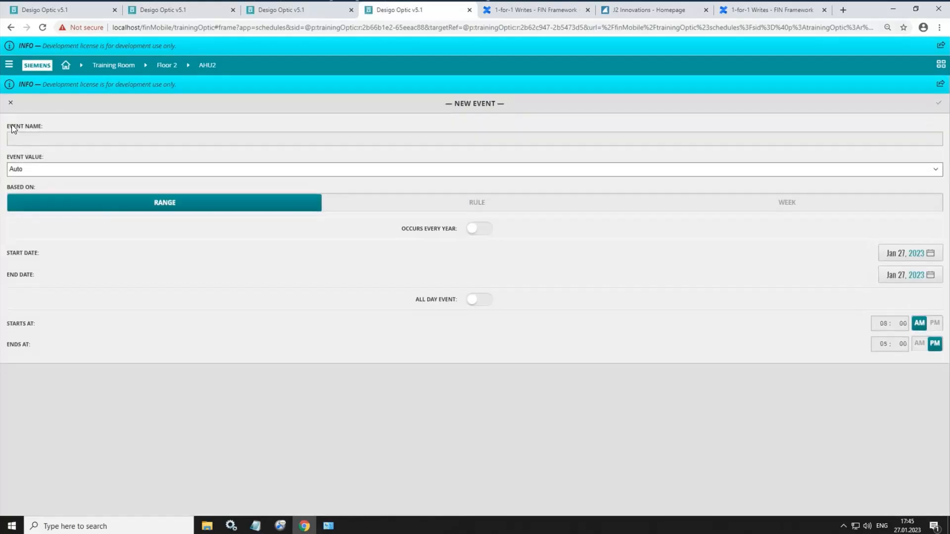
left_click(164, 135)
type("Staff Meeting")
left_click(436, 208)
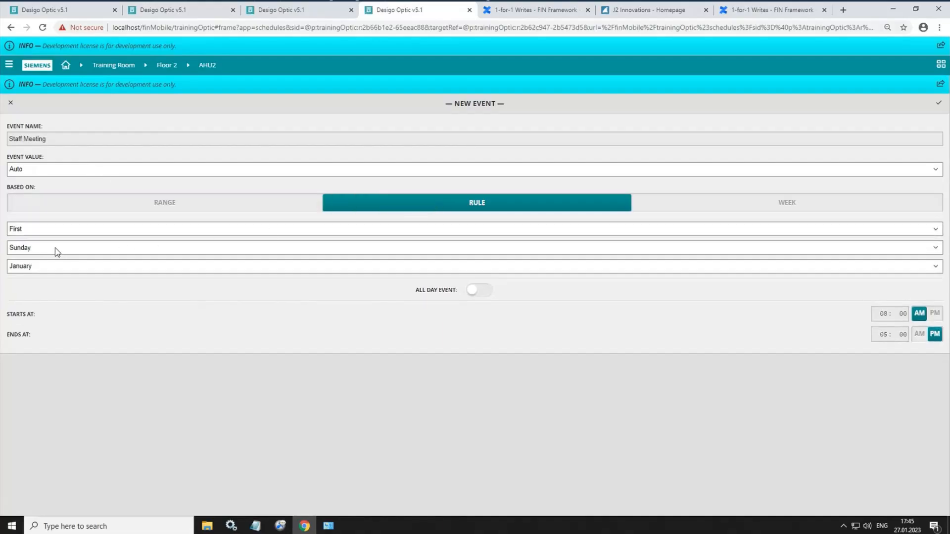
left_click(57, 250)
left_click(42, 287)
left_click(37, 267)
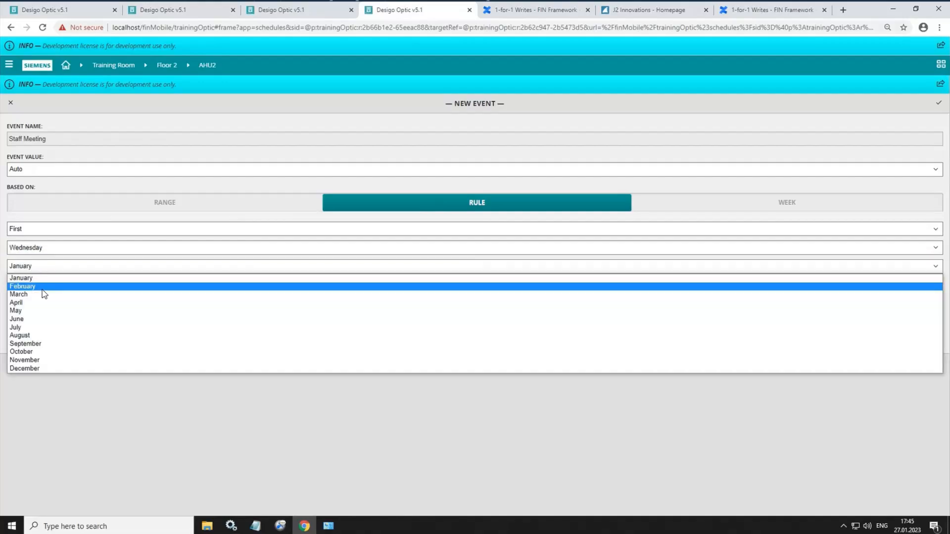
left_click(44, 289)
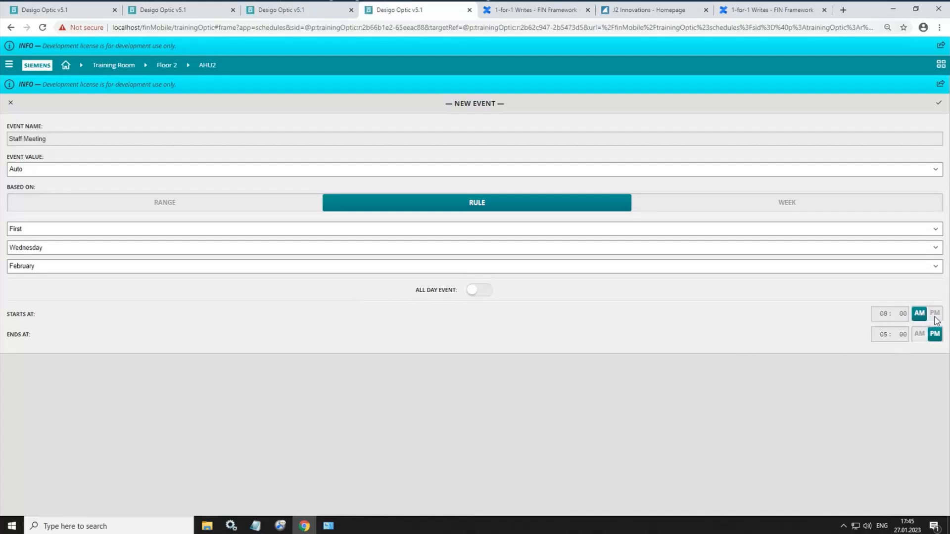
Set the Staff Meeting event to run from 7:00 PM to 9:00 PM and save it
left_click(883, 334)
type("9")
left_click(890, 319)
type("7")
left_click(935, 313)
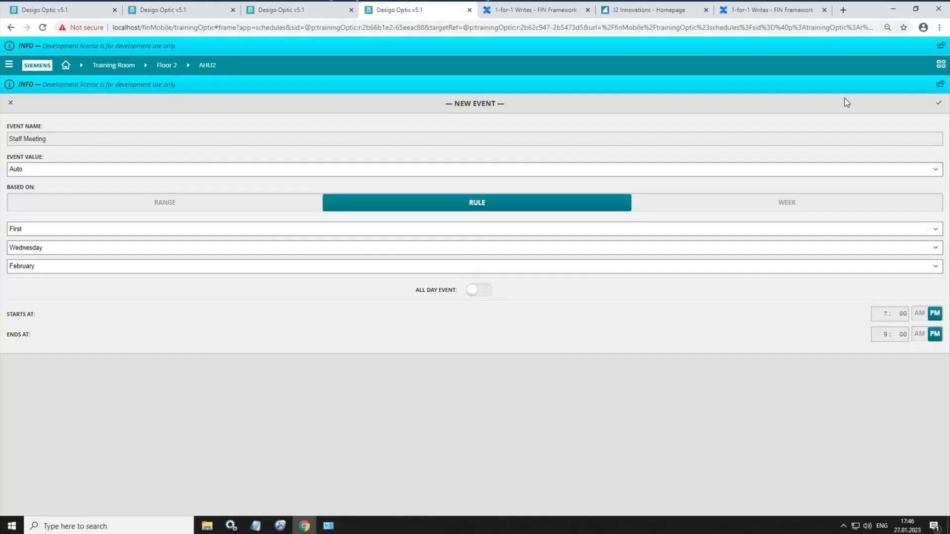
left_click(939, 104)
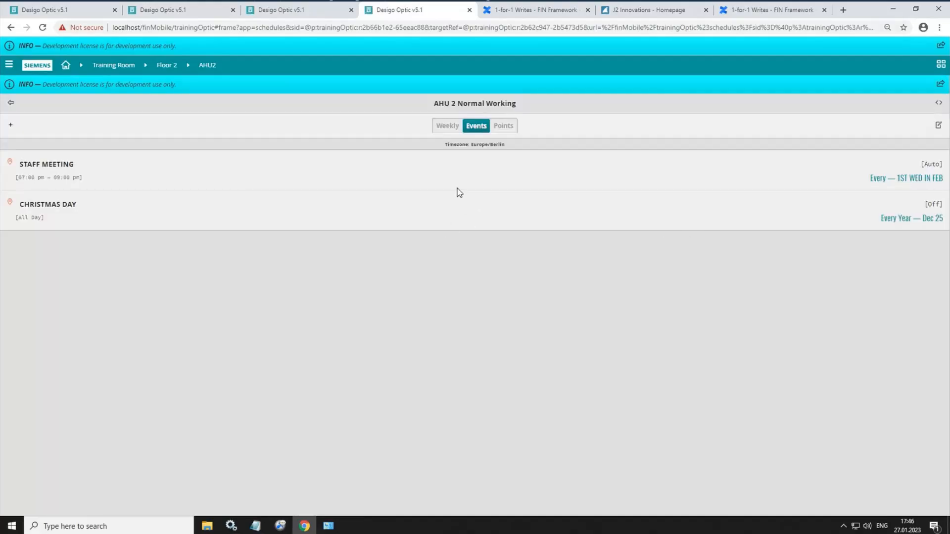
Start another new event based on the week and make it occur on individually chosen days, with only Sunday selected
left_click(10, 127)
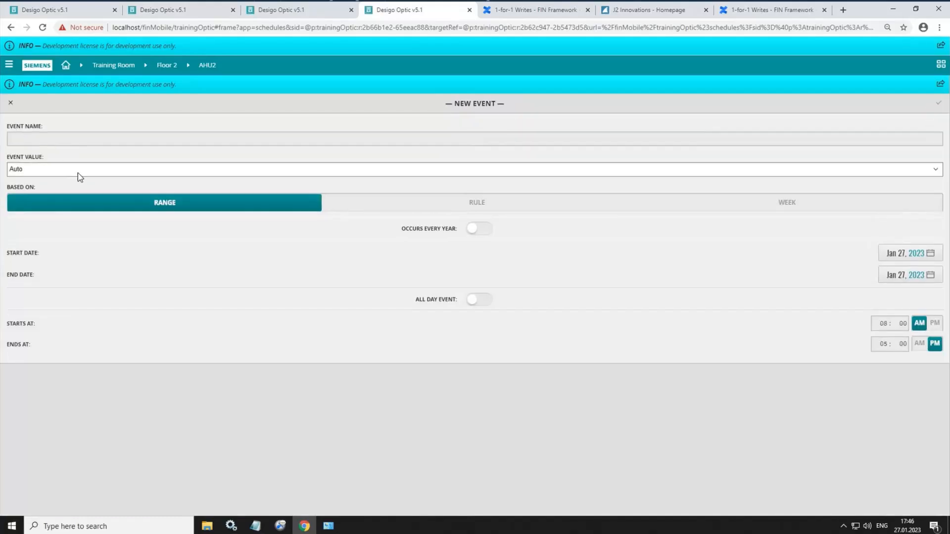
left_click(766, 202)
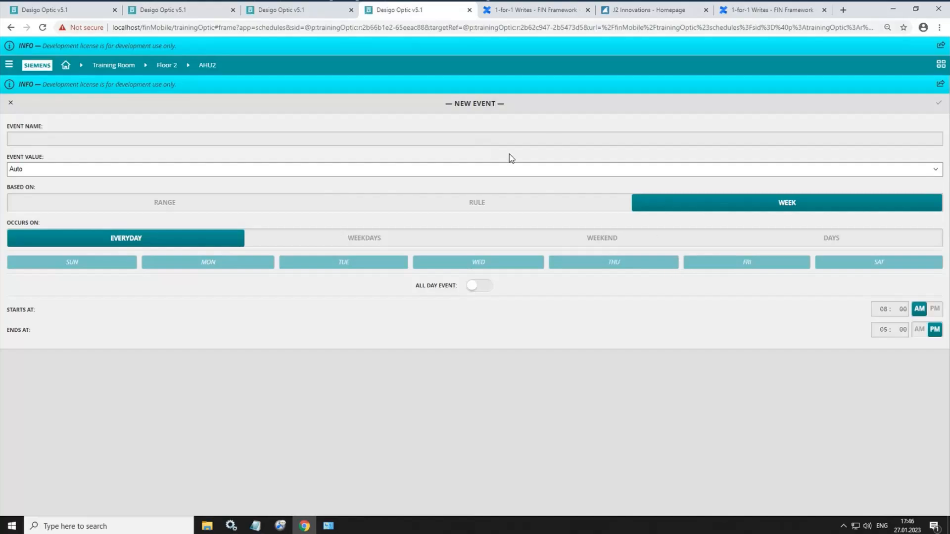
left_click(639, 239)
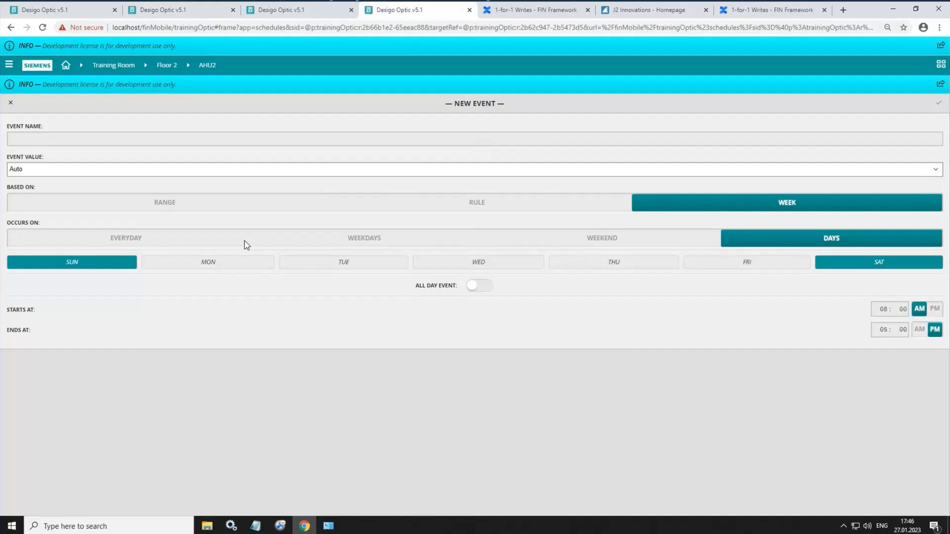
left_click(160, 240)
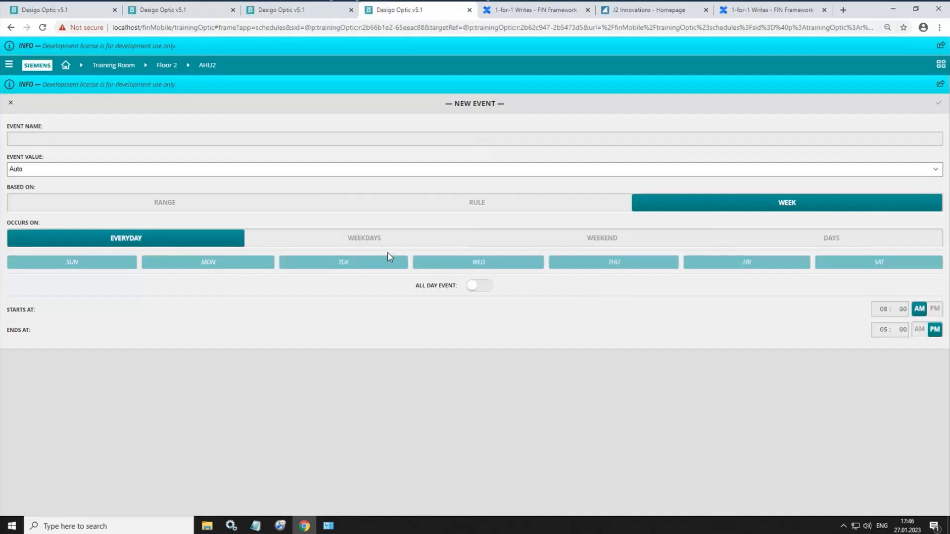
left_click(376, 238)
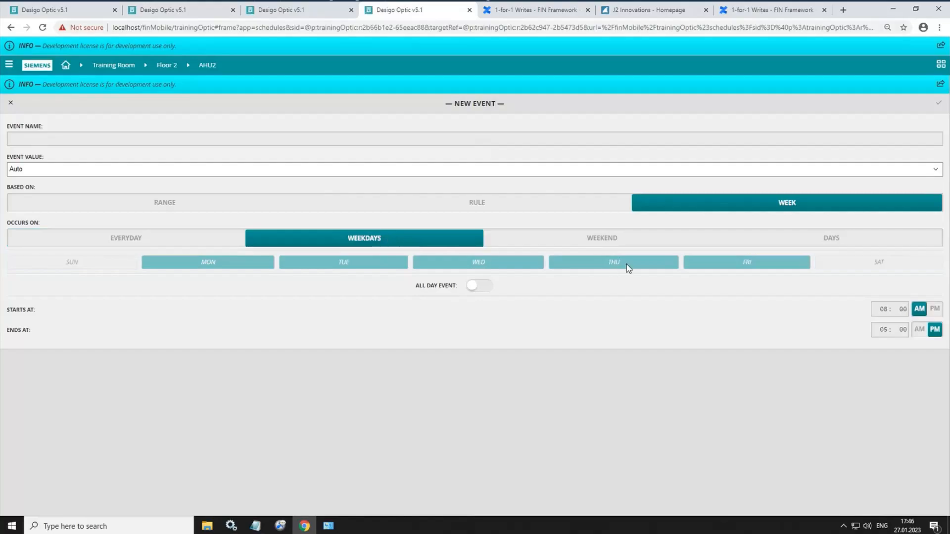
left_click(627, 247)
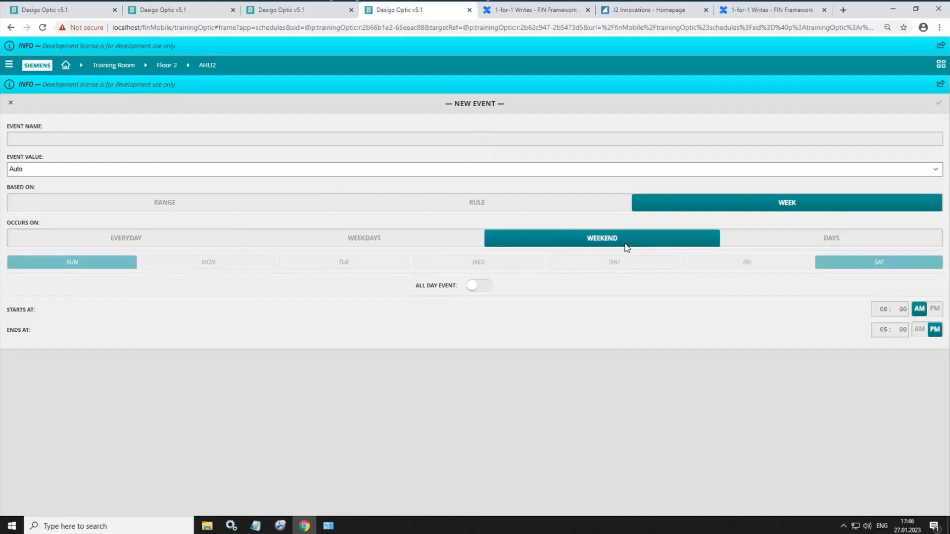
left_click(806, 244)
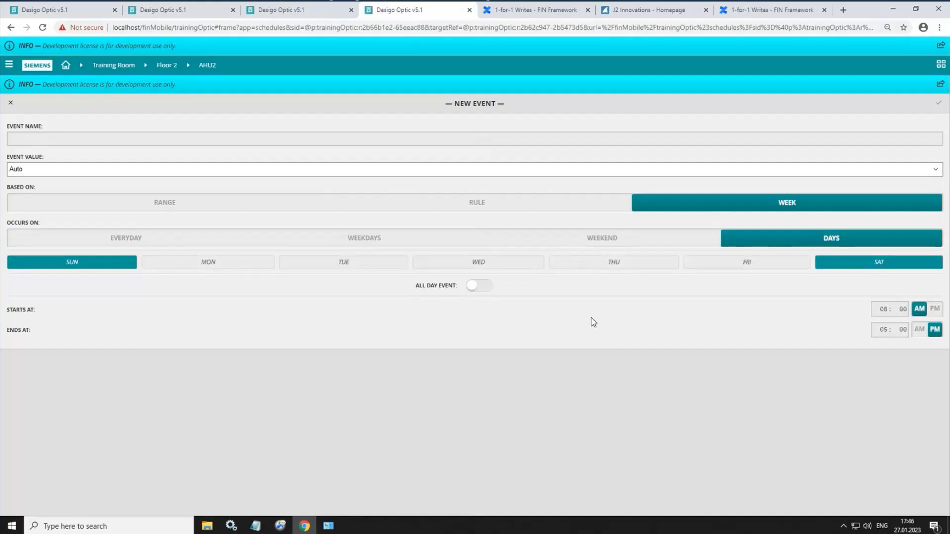
left_click(843, 264)
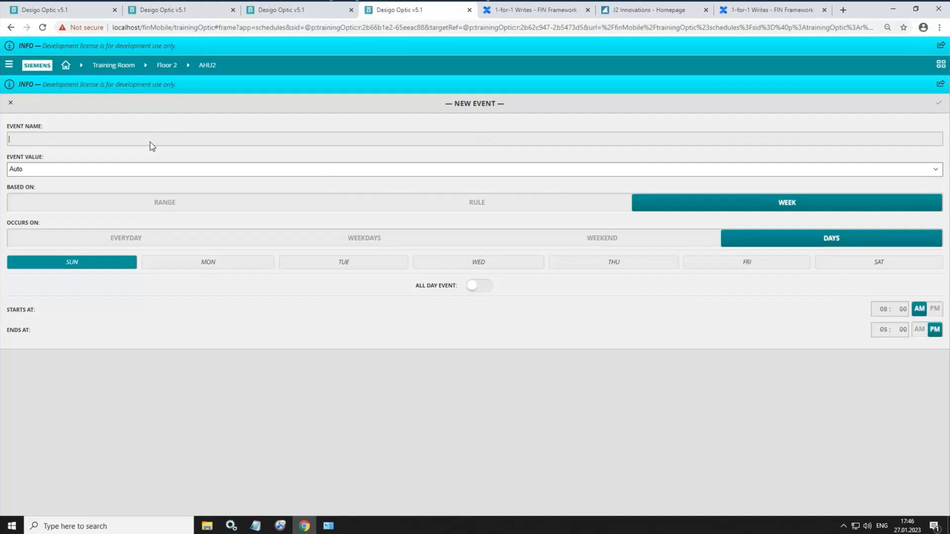
Name the Sunday event "Maintenance Check" and set its event value to Off
type("Maintenance Check")
left_click(162, 171)
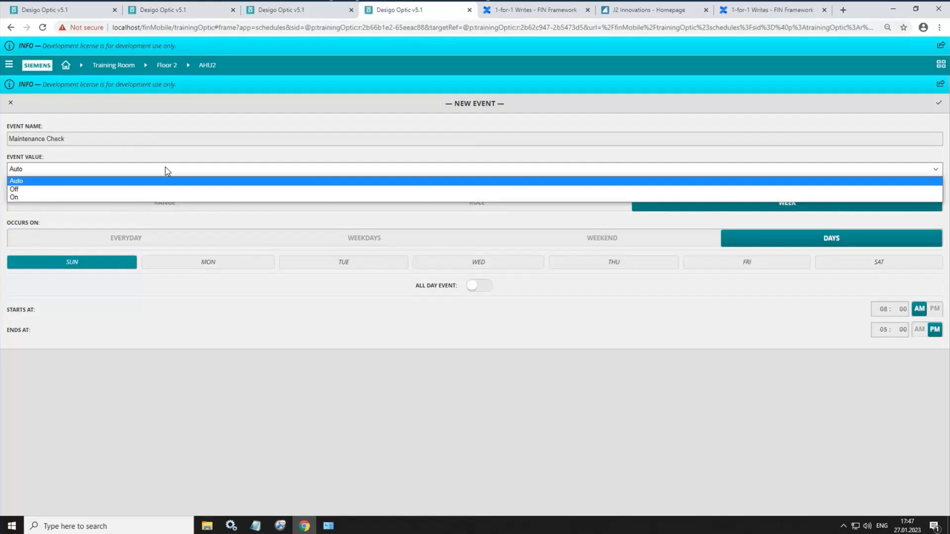
left_click(96, 190)
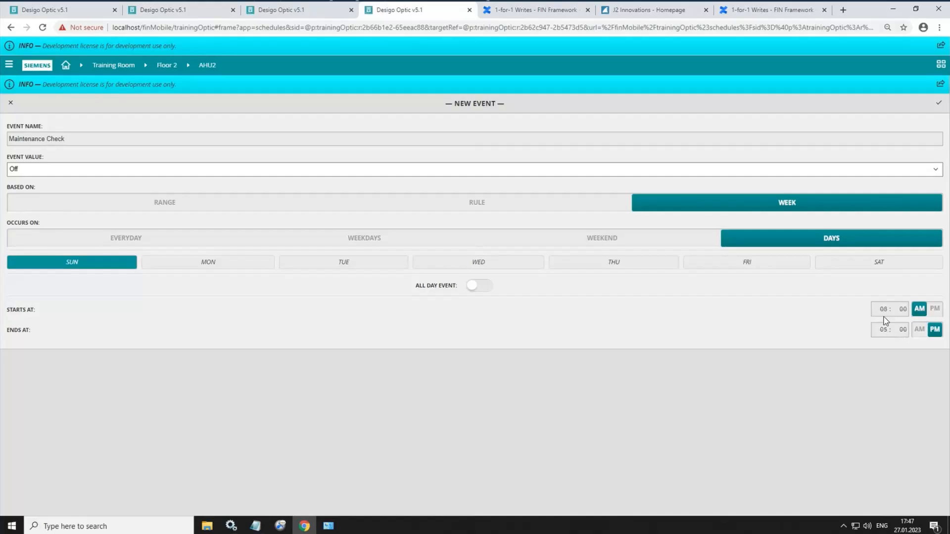
Set the Maintenance Check event to run from 4:00 AM to 4:30 AM and save it
type("4")
left_click(919, 329)
left_click(890, 329)
type("430")
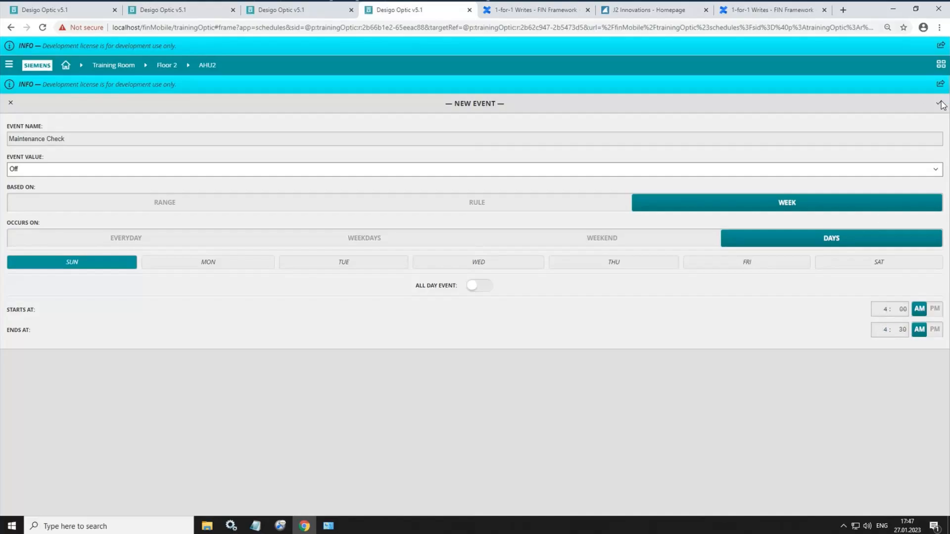
left_click(940, 104)
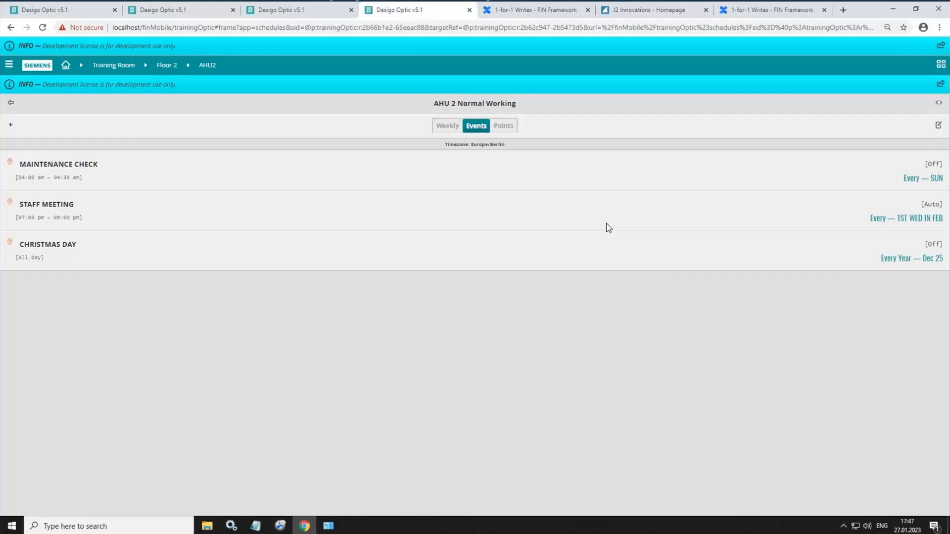
Review the points assigned to the AHU 2 Normal Working schedule, along with its weekly and events views
left_click(503, 127)
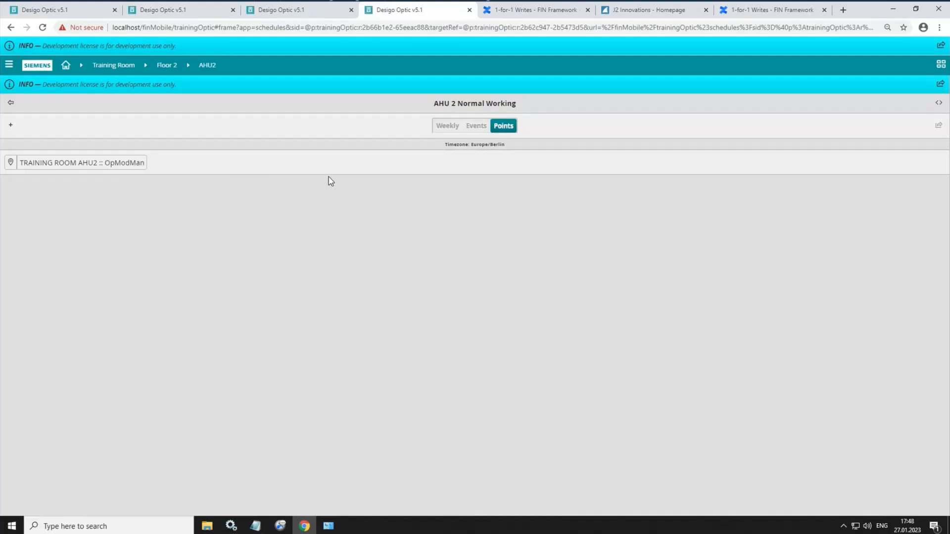
left_click(453, 127)
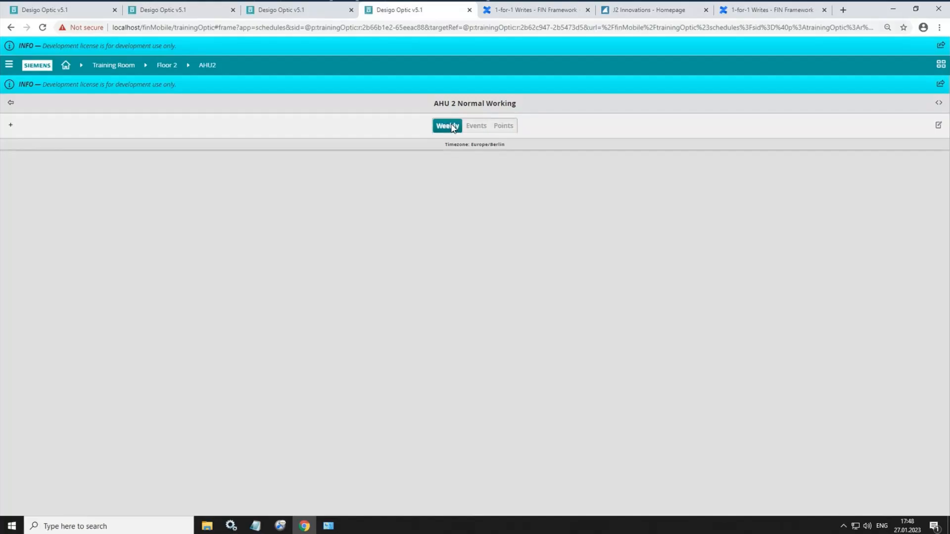
left_click(473, 128)
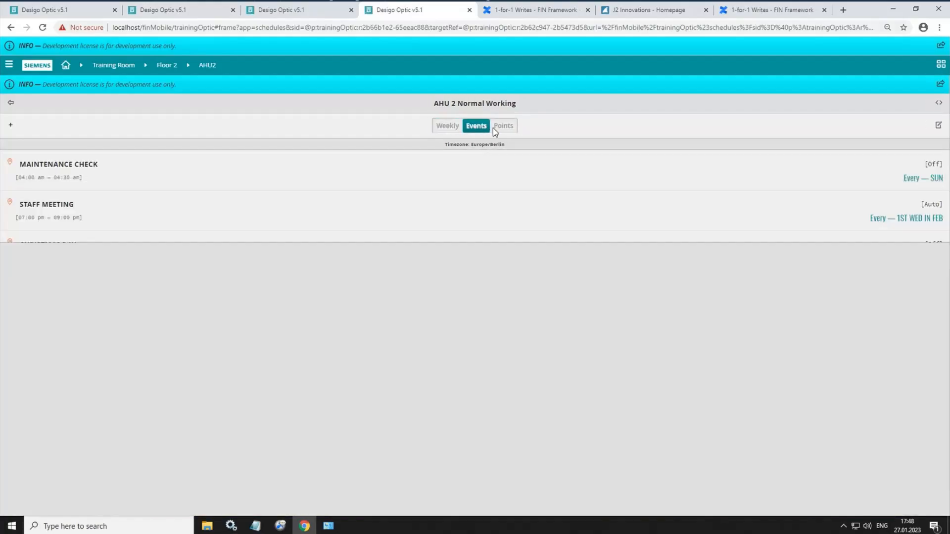
left_click(502, 127)
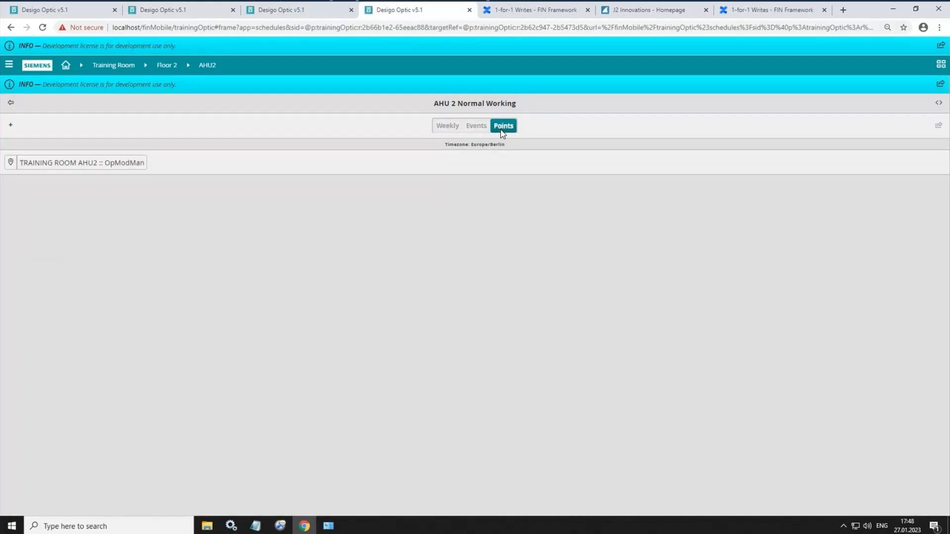